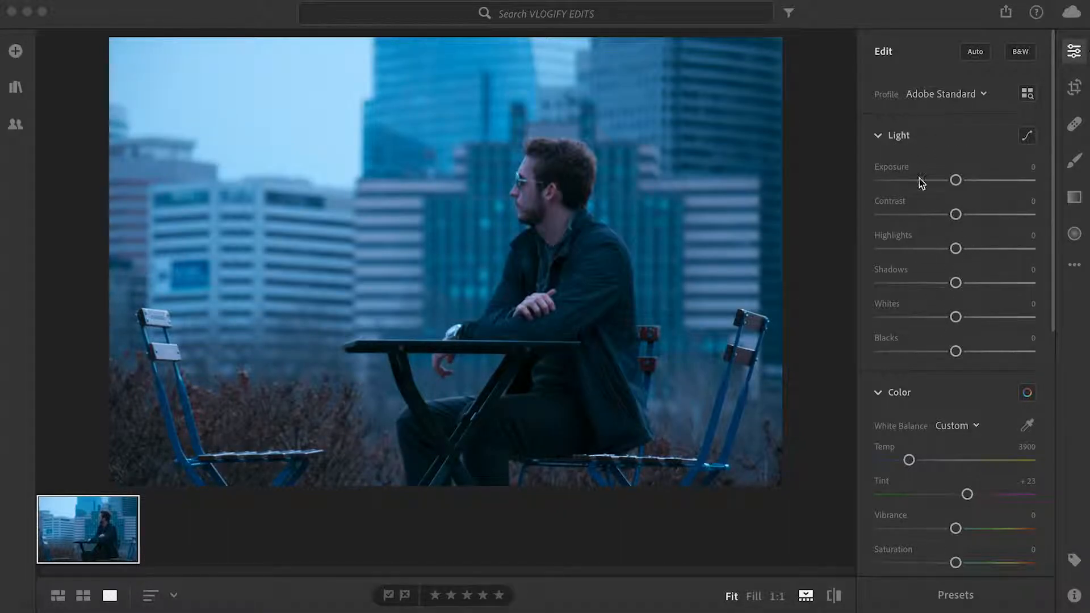
# - Shape the red point curve into an S, raising the highlights to about 73.7/80.0 and lowering the midtones, shadows and darkest tones
pyautogui.click(1026, 135)
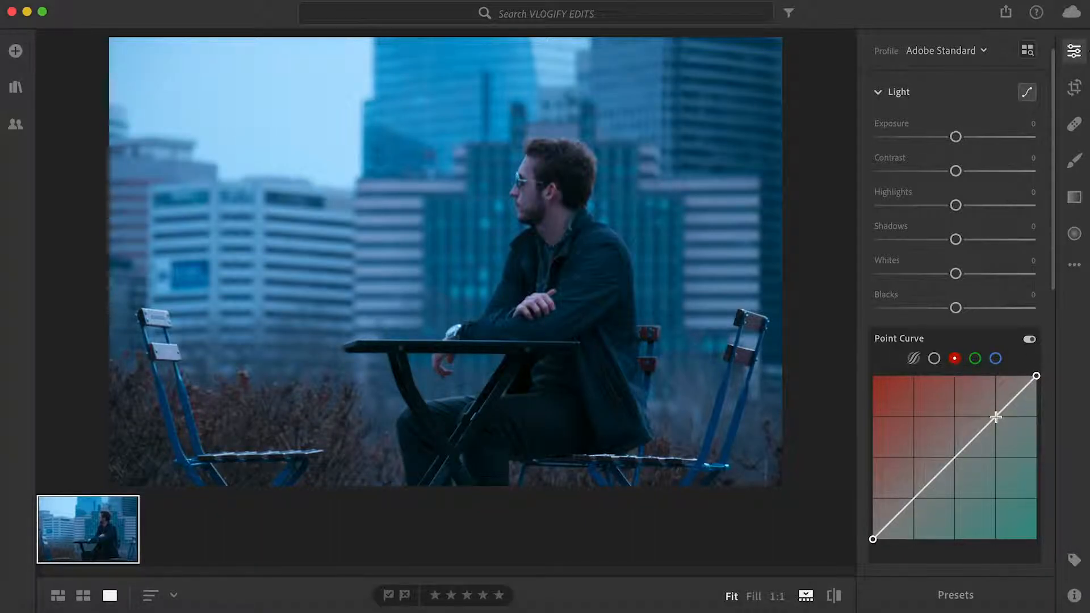
pyautogui.moveTo(996, 417); pyautogui.dragTo(993, 409)
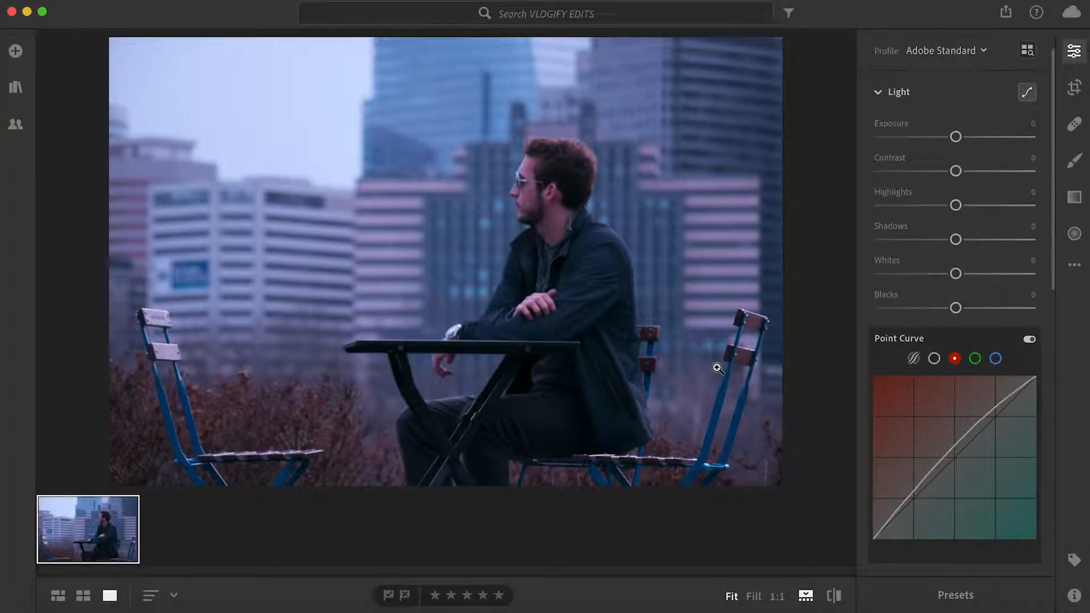
pyautogui.moveTo(951, 450); pyautogui.dragTo(954, 463)
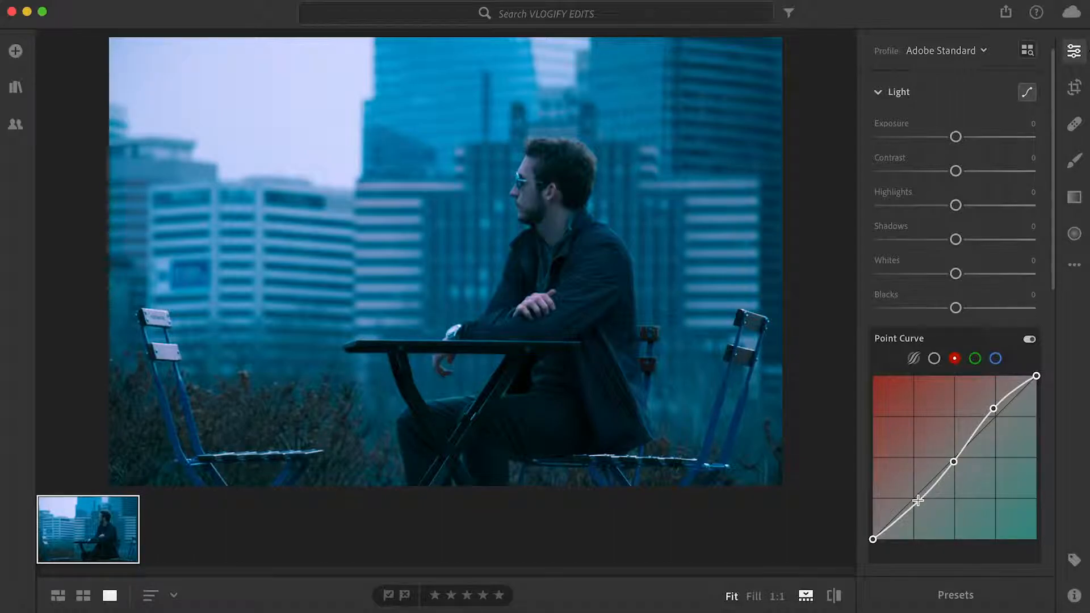
pyautogui.moveTo(918, 500); pyautogui.dragTo(921, 509)
pyautogui.click(902, 525)
pyautogui.moveTo(903, 529); pyautogui.dragTo(905, 533)
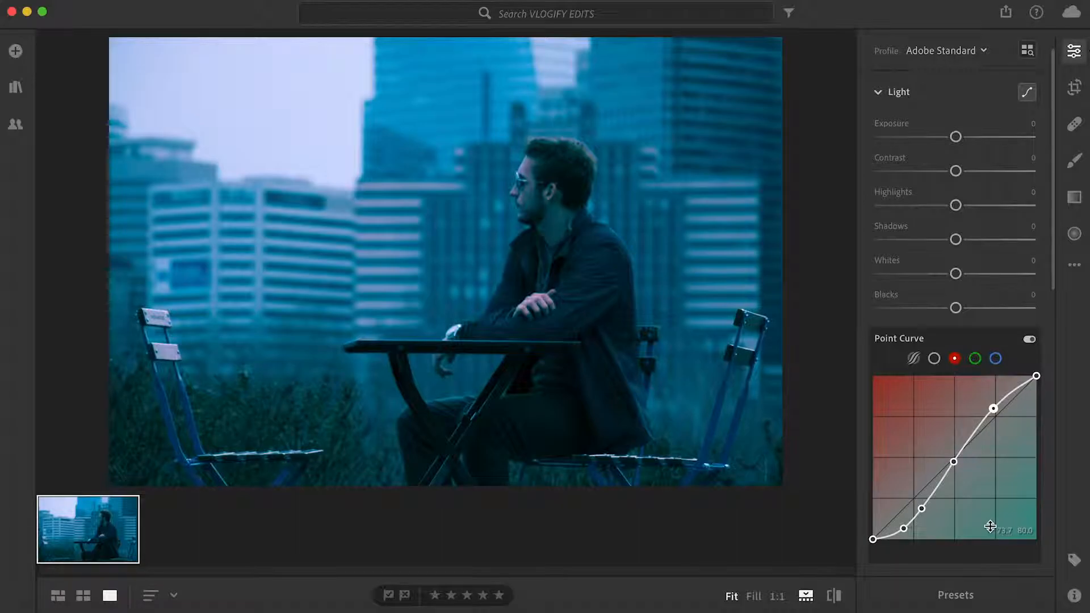
# - Shape the green point curve into an S with points at about 74.5/80.4 and 27.8/19.0, lowered midtones, and 16.1/7.1
pyautogui.click(976, 359)
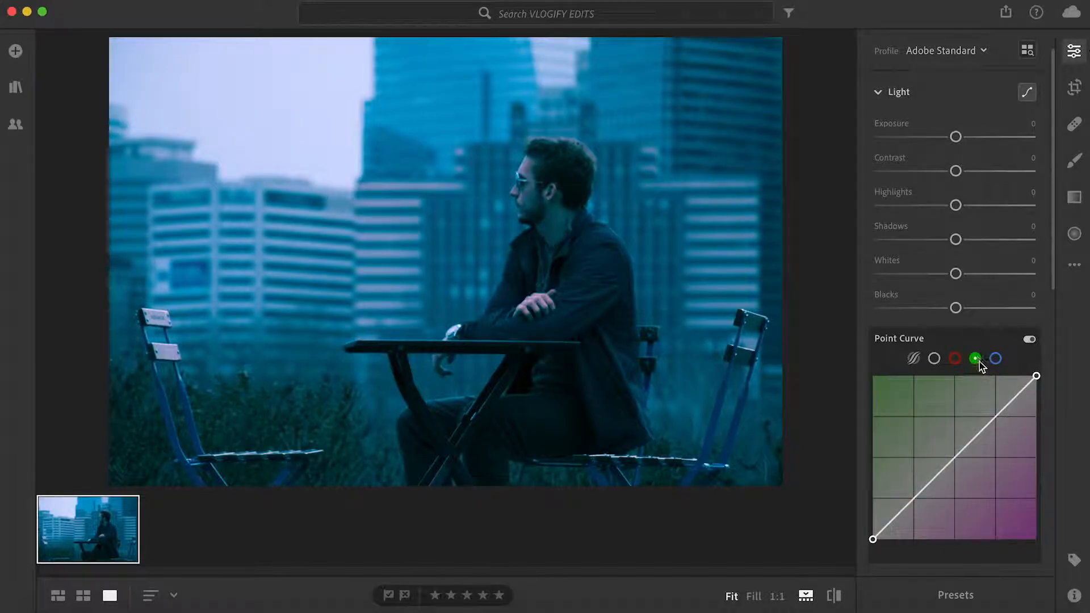
pyautogui.moveTo(994, 417); pyautogui.dragTo(995, 407)
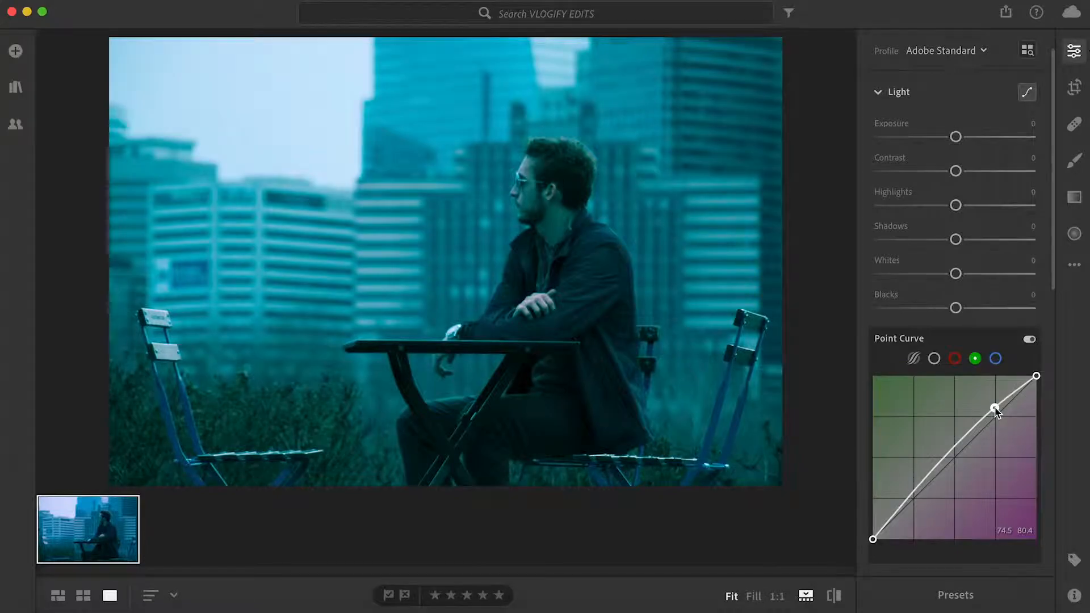
pyautogui.moveTo(953, 451); pyautogui.dragTo(954, 463)
pyautogui.moveTo(917, 497); pyautogui.dragTo(918, 505)
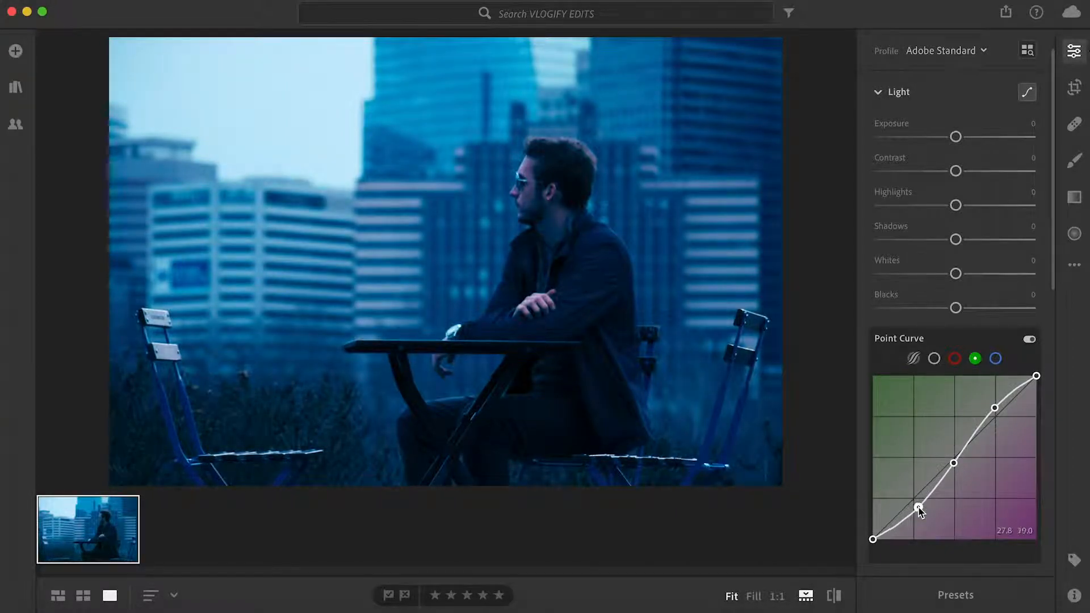
pyautogui.moveTo(899, 519); pyautogui.dragTo(900, 529)
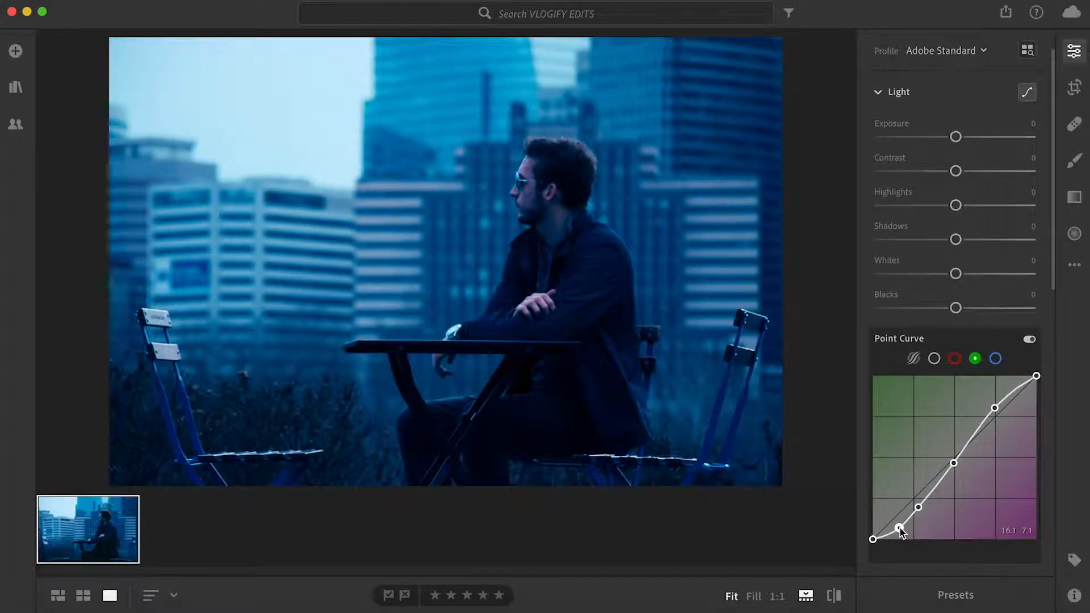
# - Shape the blue point curve into an S by raising the highlights, lowering the midtones to about 50.2/46.3 and darkening the shadows
pyautogui.click(995, 358)
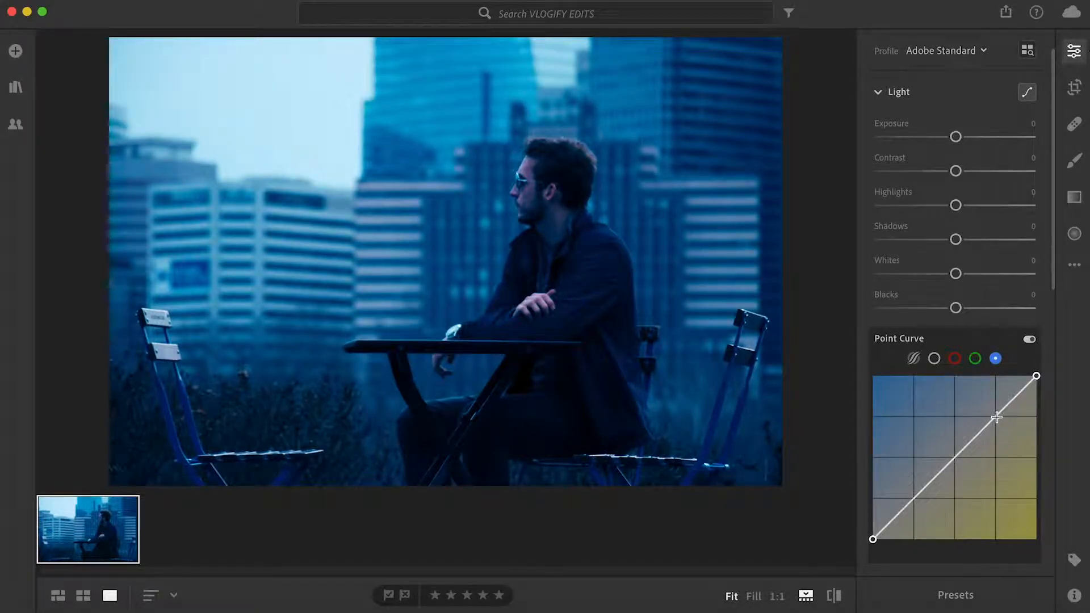
pyautogui.moveTo(996, 417); pyautogui.dragTo(994, 408)
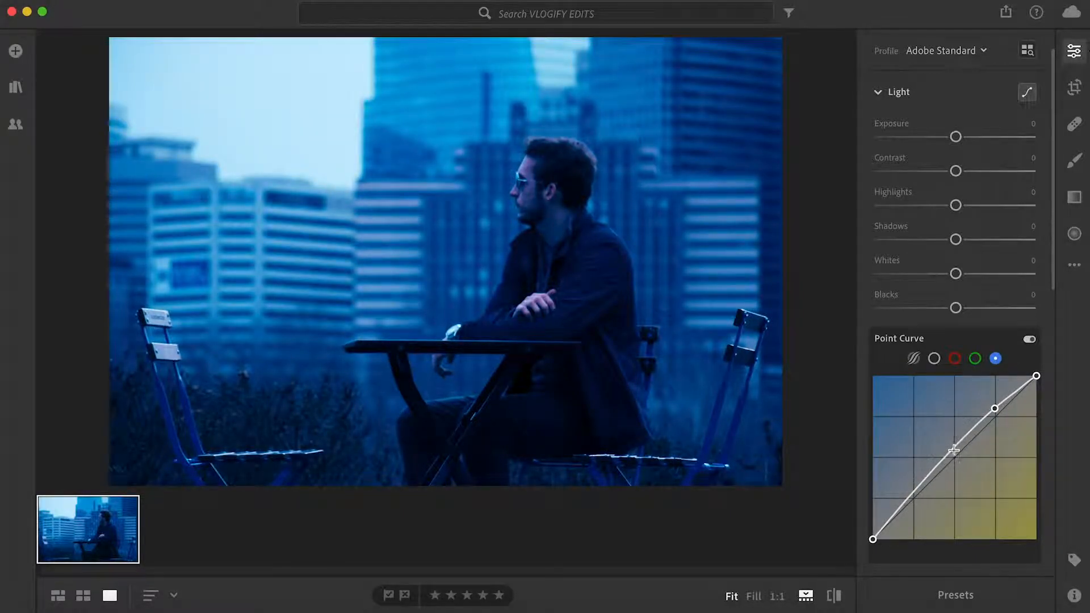
pyautogui.moveTo(954, 448); pyautogui.dragTo(956, 466)
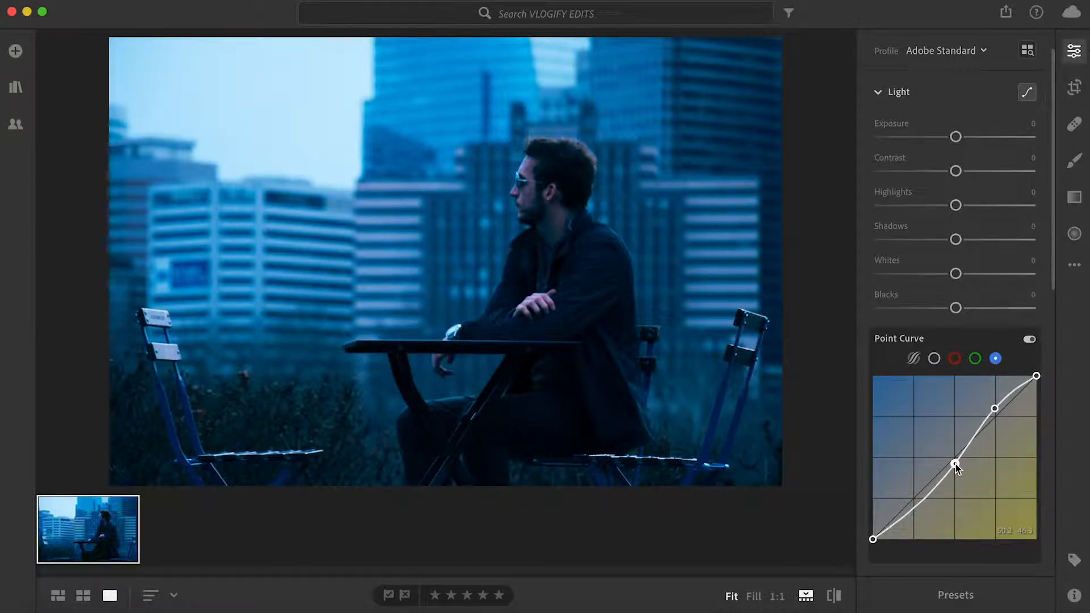
pyautogui.moveTo(915, 505); pyautogui.dragTo(900, 531)
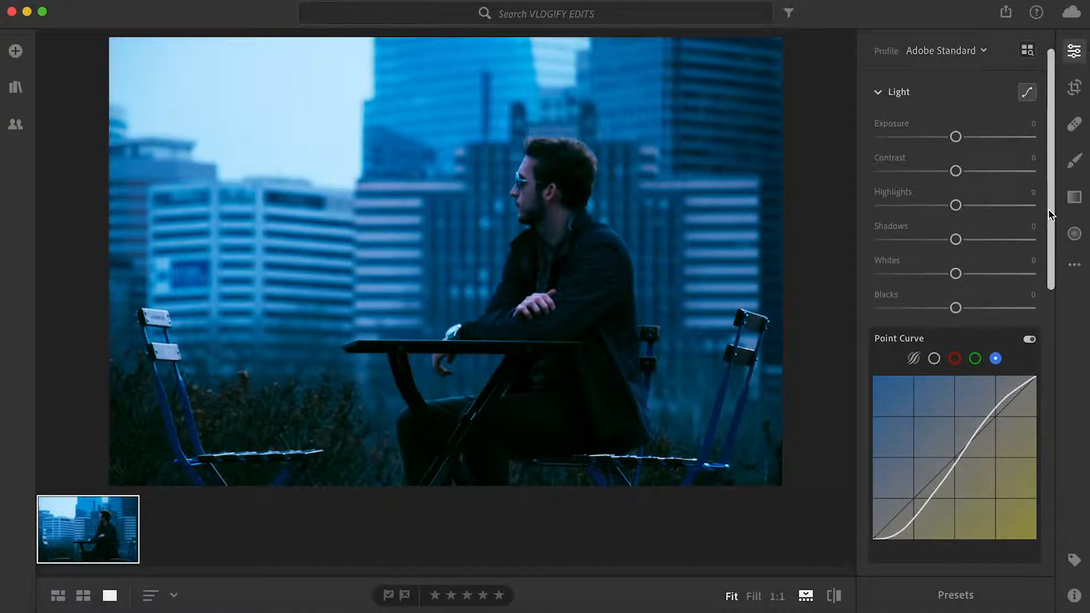
pyautogui.click(1026, 91)
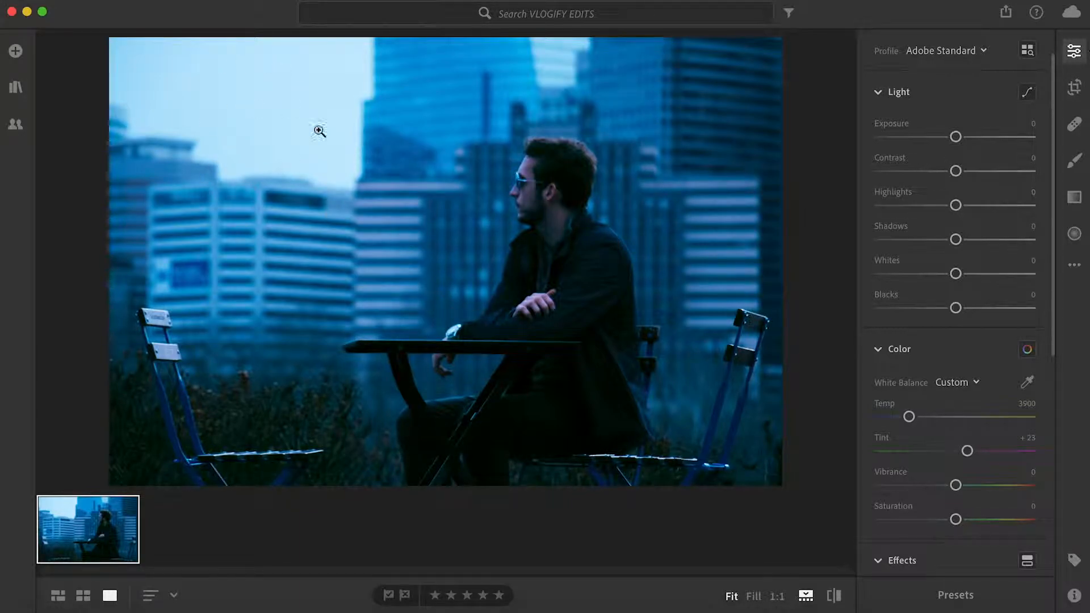
# - Set the Light values to Highlights -44, Whites -38, Shadows +64 and Blacks +26
pyautogui.moveTo(955, 205); pyautogui.dragTo(924, 208)
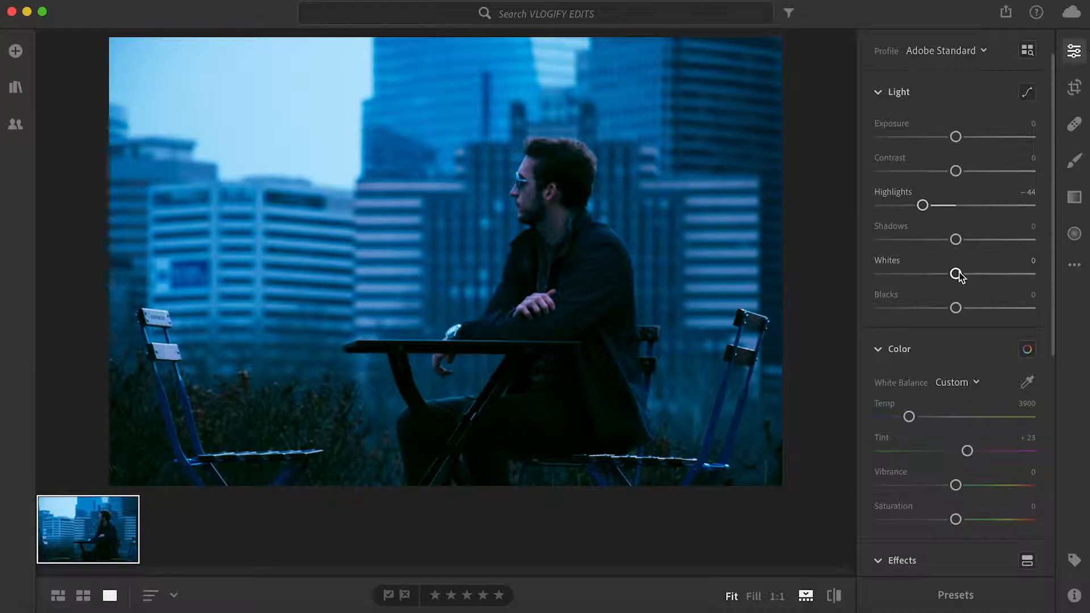
pyautogui.moveTo(958, 275); pyautogui.dragTo(927, 277)
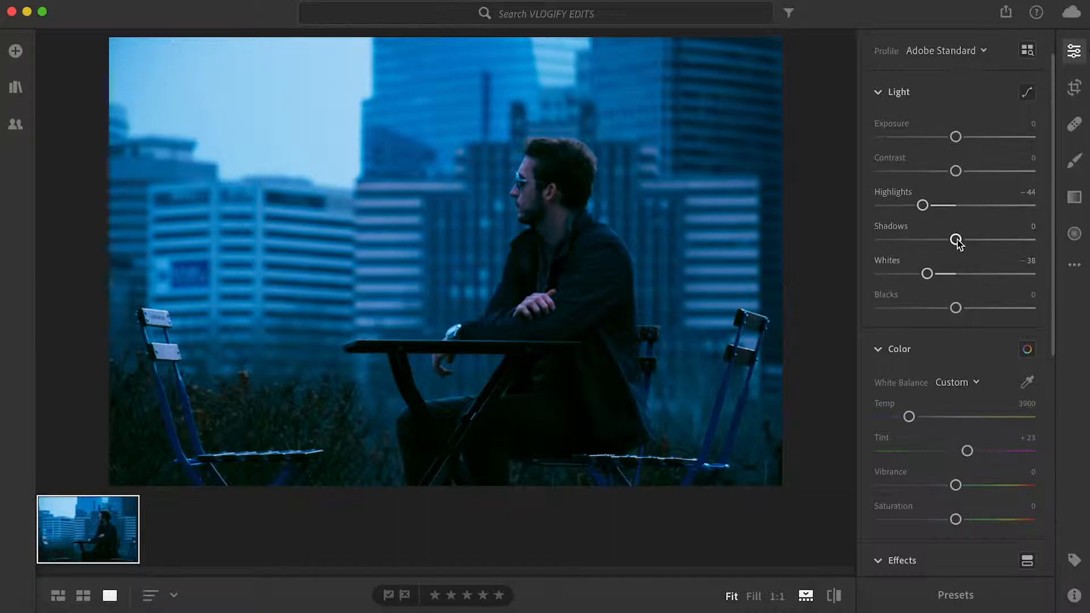
pyautogui.moveTo(956, 240); pyautogui.dragTo(1004, 240)
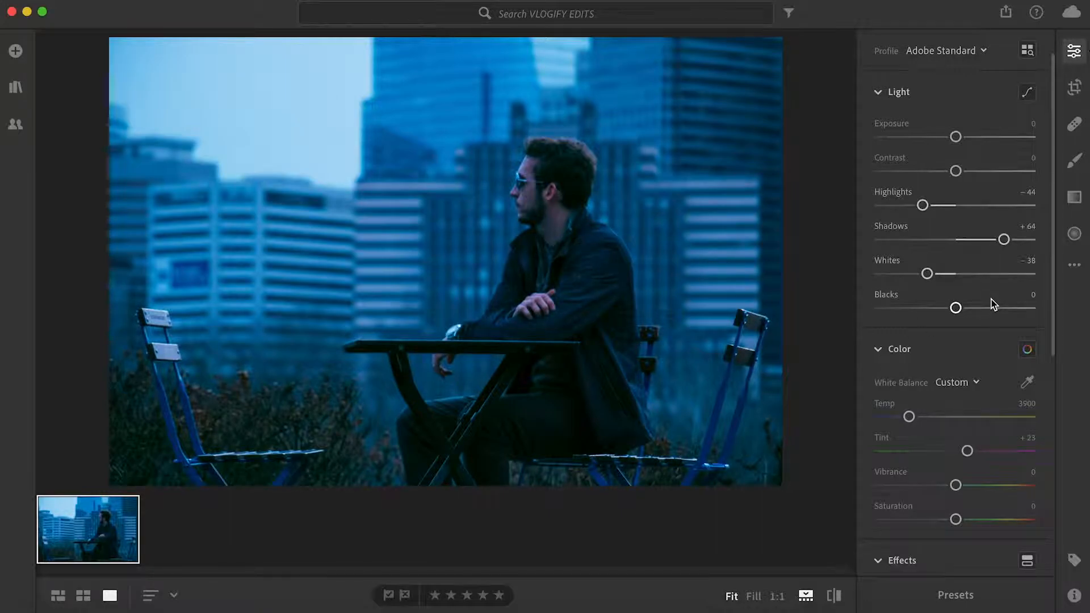
pyautogui.moveTo(955, 307); pyautogui.dragTo(977, 311)
# - Set the white balance to Temp 5123 and Tint +10, and the overall Saturation to -15
pyautogui.scroll(-2, 920, 378)
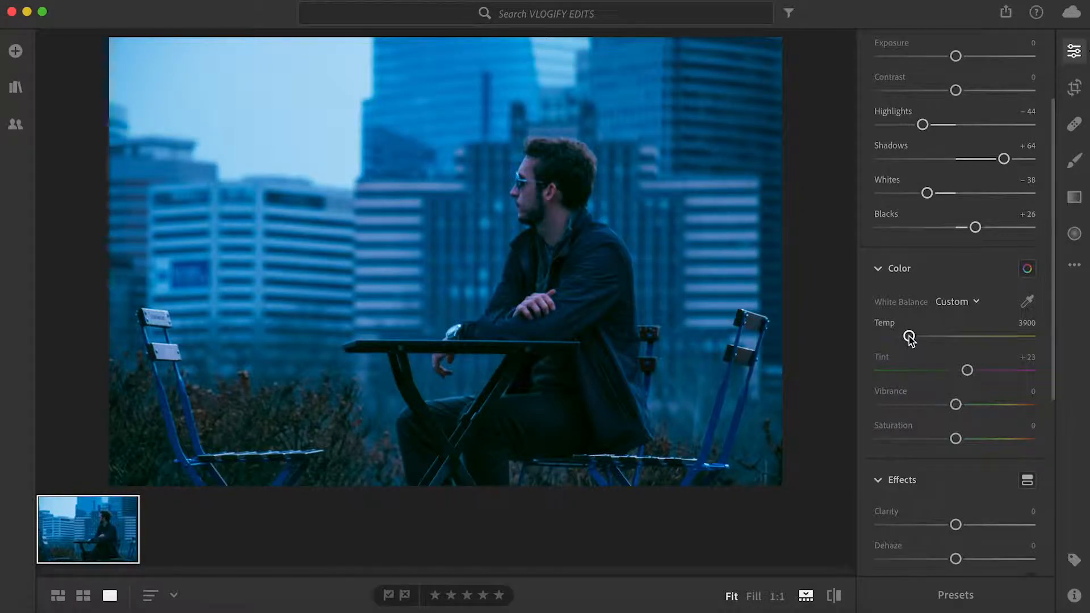
pyautogui.moveTo(909, 338); pyautogui.dragTo(930, 337)
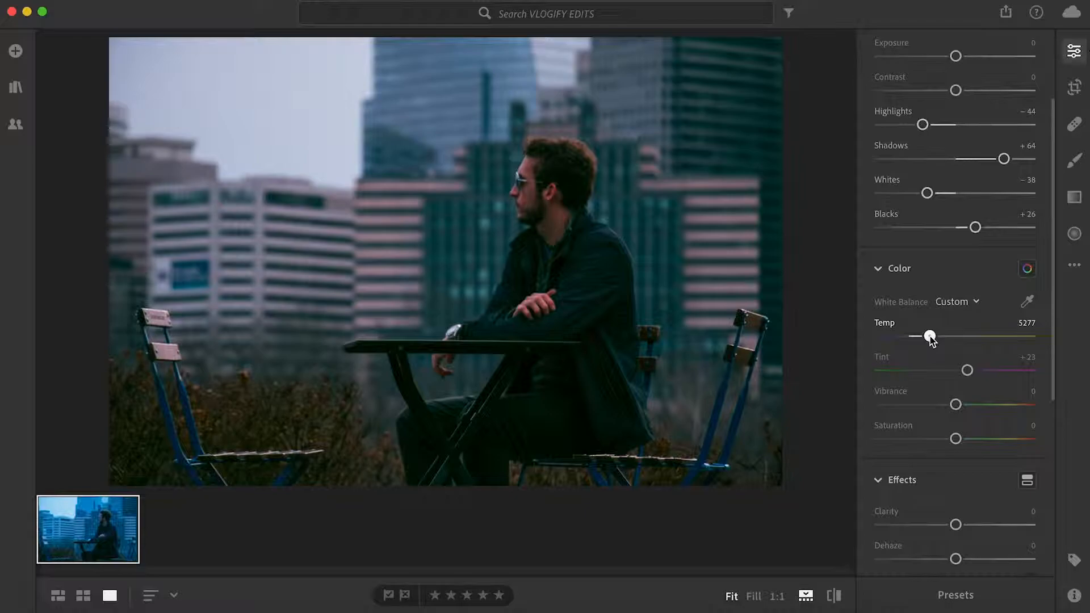
pyautogui.moveTo(929, 337); pyautogui.dragTo(928, 337)
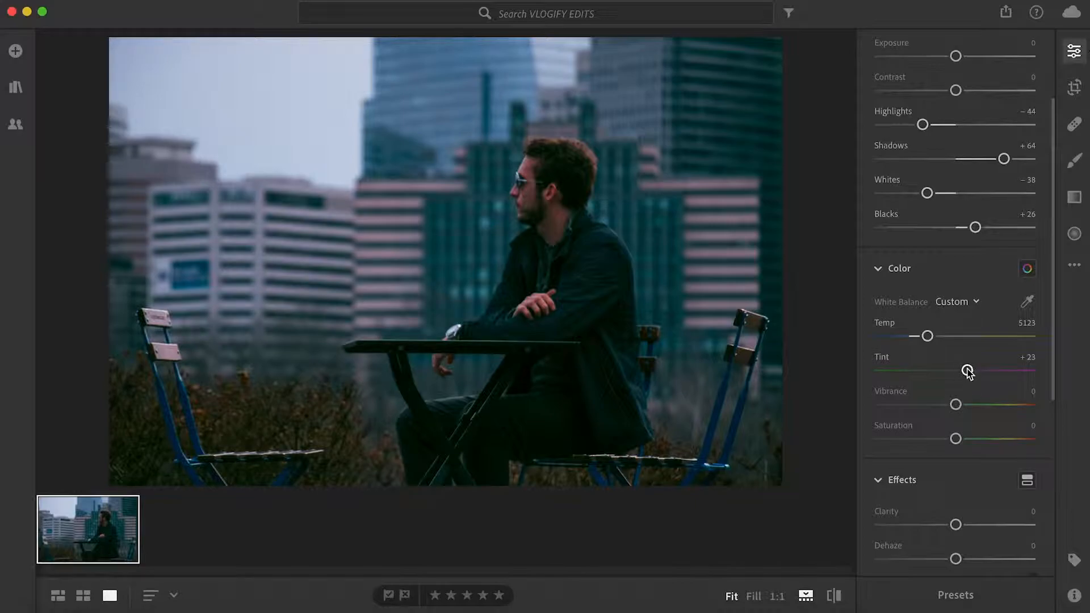
pyautogui.moveTo(967, 370); pyautogui.dragTo(960, 371)
pyautogui.moveTo(955, 440); pyautogui.dragTo(943, 443)
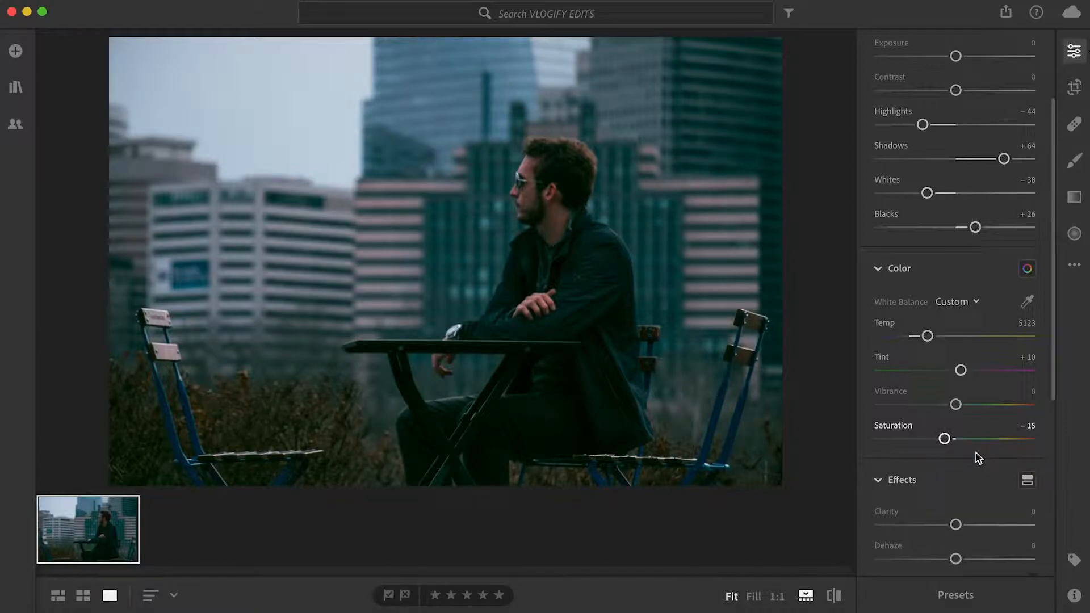
# - Set the Color Mixer reds to Hue +15, Saturation +25 and Luminance +30, and compare the photo with the mixer off and on
pyautogui.click(1028, 273)
pyautogui.click(885, 442)
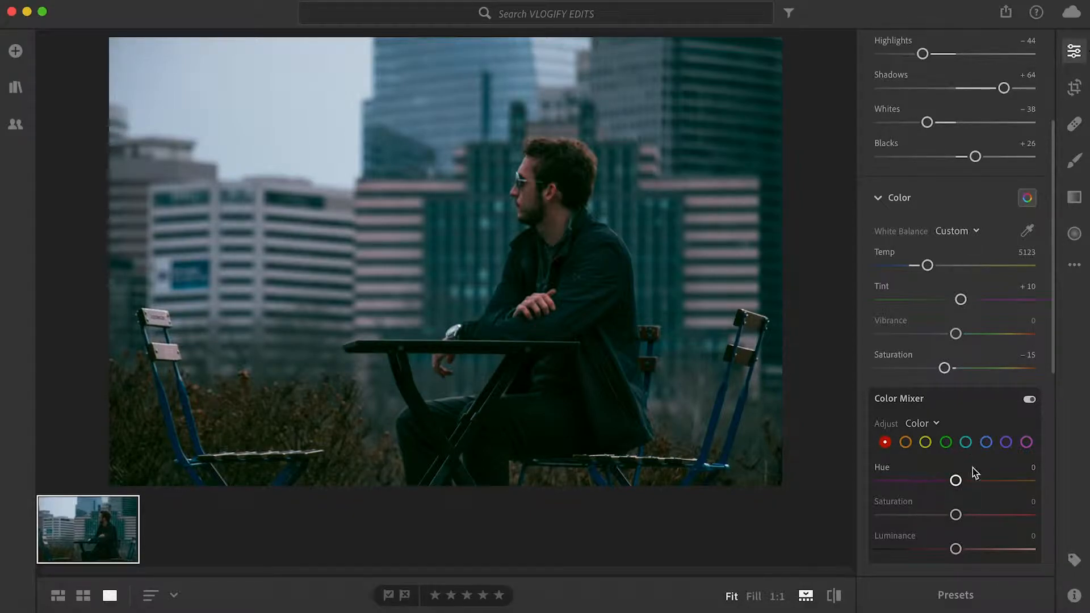
pyautogui.moveTo(957, 483); pyautogui.dragTo(969, 483)
pyautogui.moveTo(956, 514); pyautogui.dragTo(974, 515)
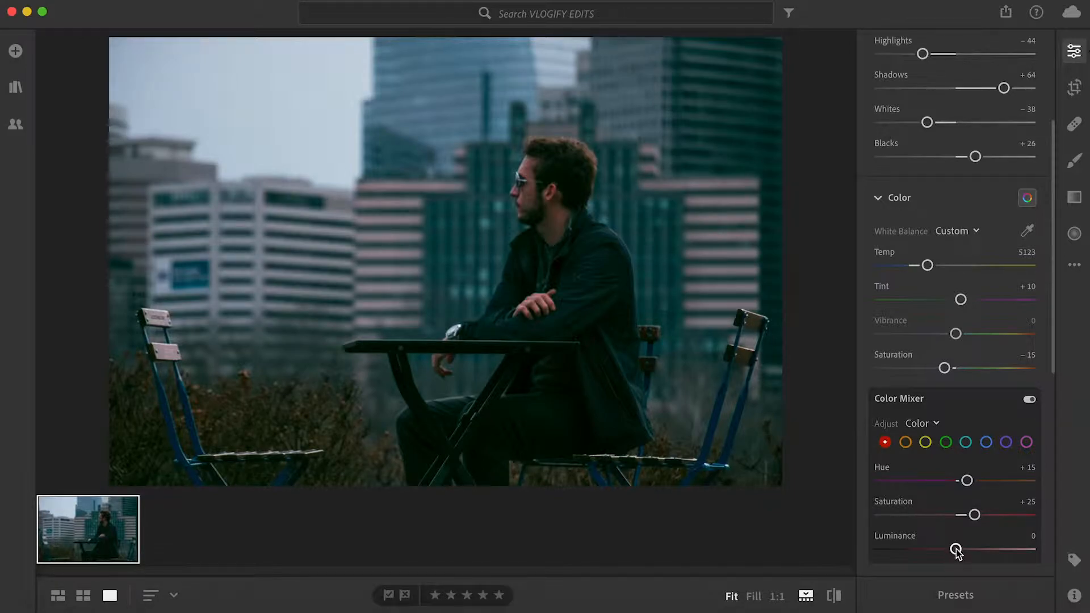
pyautogui.moveTo(956, 549); pyautogui.dragTo(978, 549)
pyautogui.click(1031, 400)
pyautogui.click(1031, 399)
pyautogui.click(1032, 400)
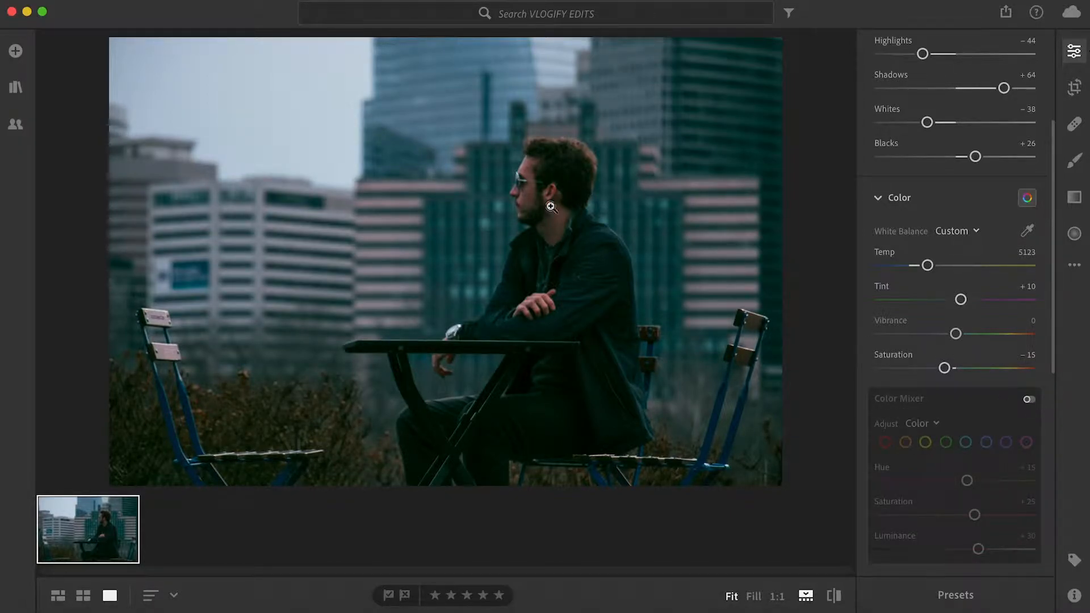
pyautogui.click(1028, 399)
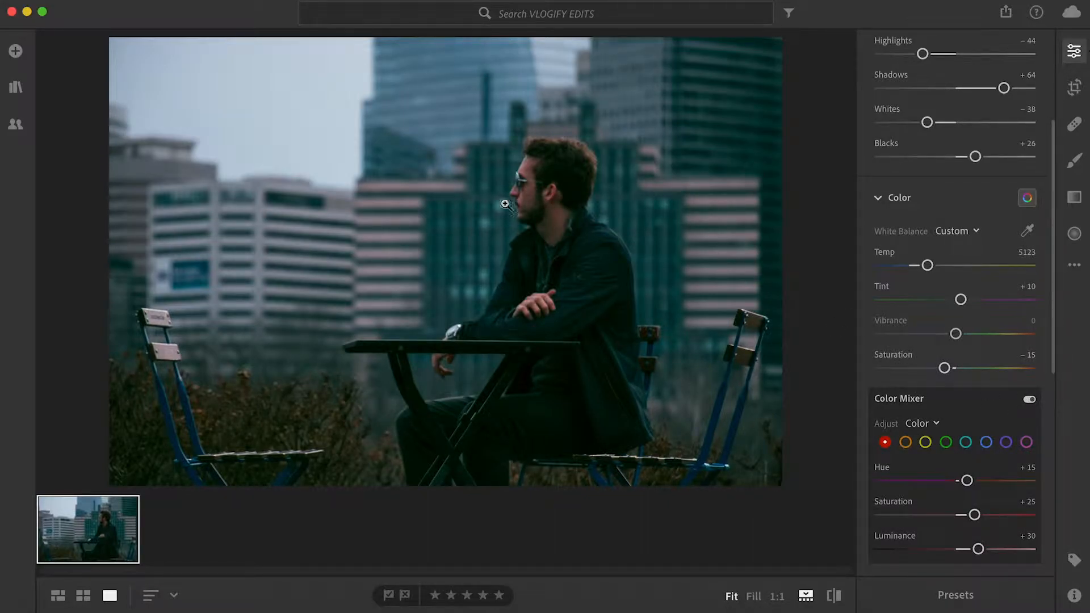
# - Set the Color Mixer oranges to Hue -10 and Saturation +20, and raise their Luminance slightly
pyautogui.click(906, 443)
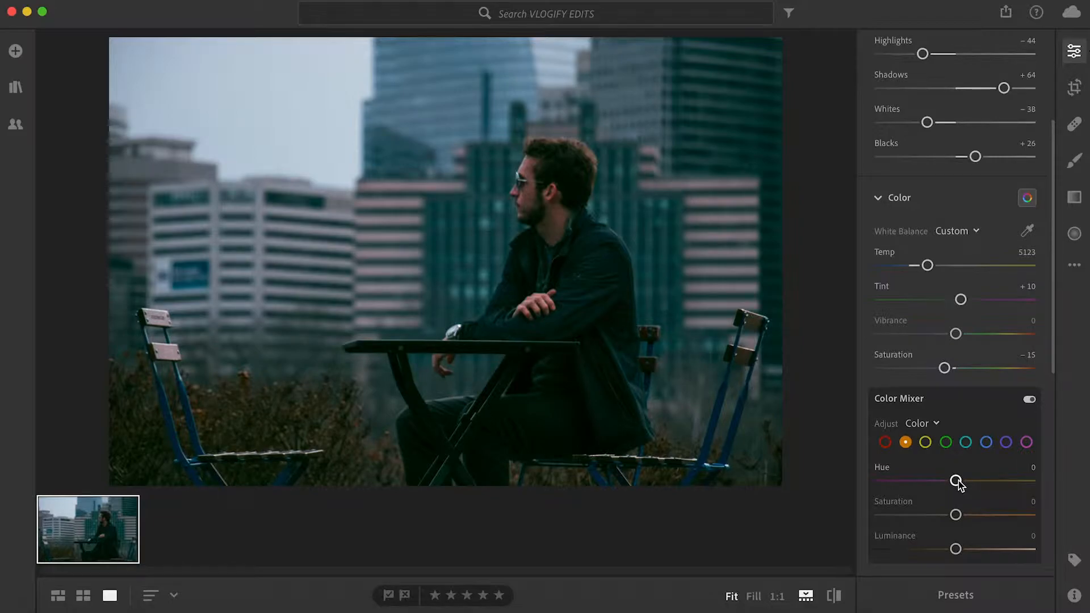
pyautogui.moveTo(957, 483); pyautogui.dragTo(951, 487)
pyautogui.moveTo(958, 516); pyautogui.dragTo(973, 517)
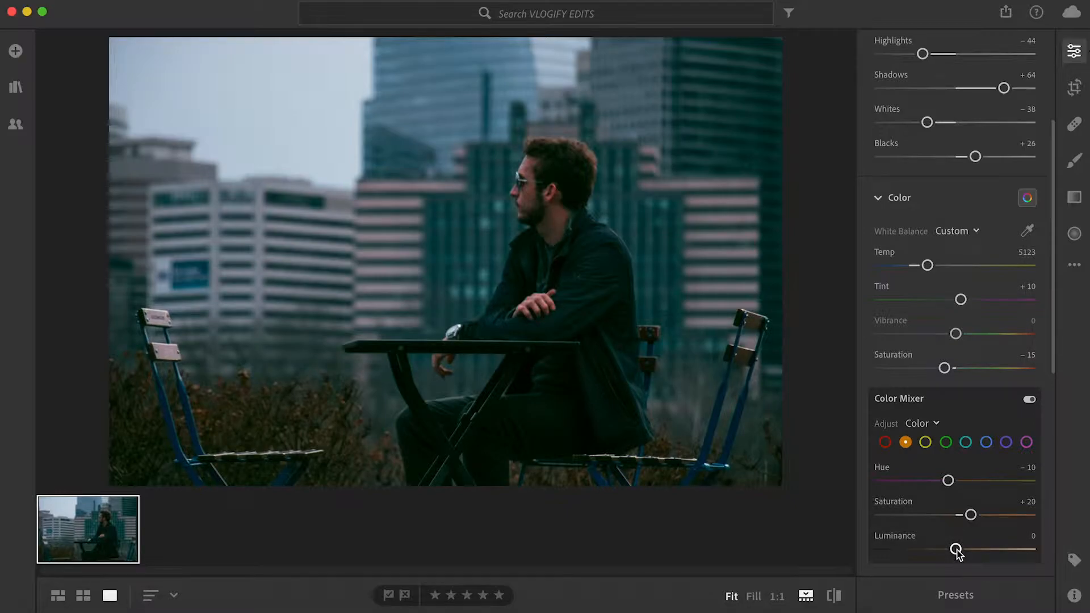
pyautogui.moveTo(955, 549); pyautogui.dragTo(963, 551)
# - Skip the yellows and greens in the Color Mixer, set the aqua Hue to -1 and reduce the aqua Saturation
pyautogui.click(925, 442)
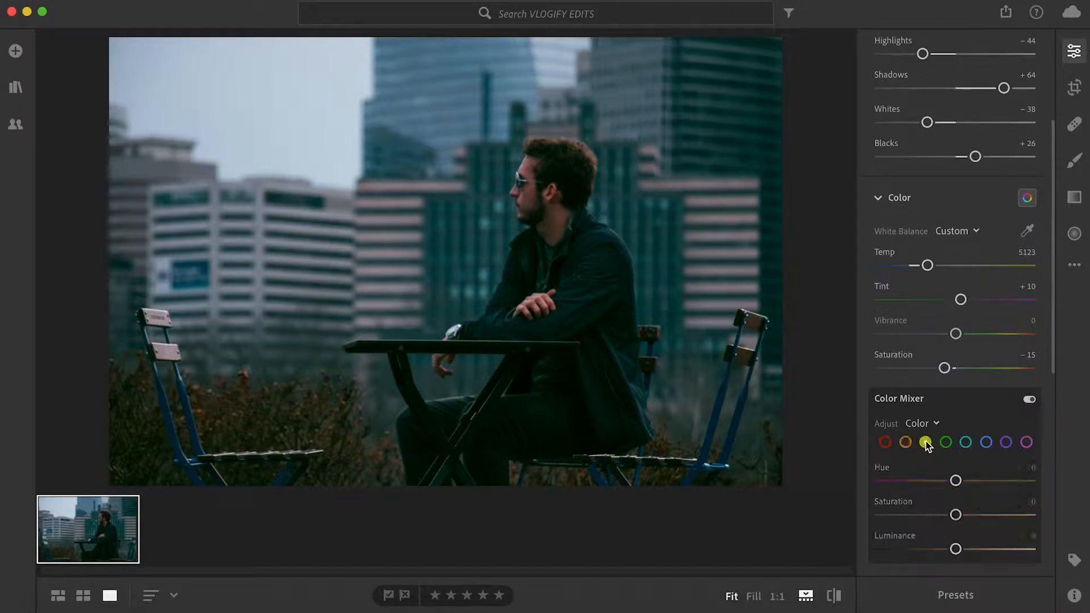
pyautogui.click(946, 444)
pyautogui.click(965, 444)
pyautogui.click(926, 442)
pyautogui.click(966, 442)
pyautogui.moveTo(956, 482); pyautogui.dragTo(955, 483)
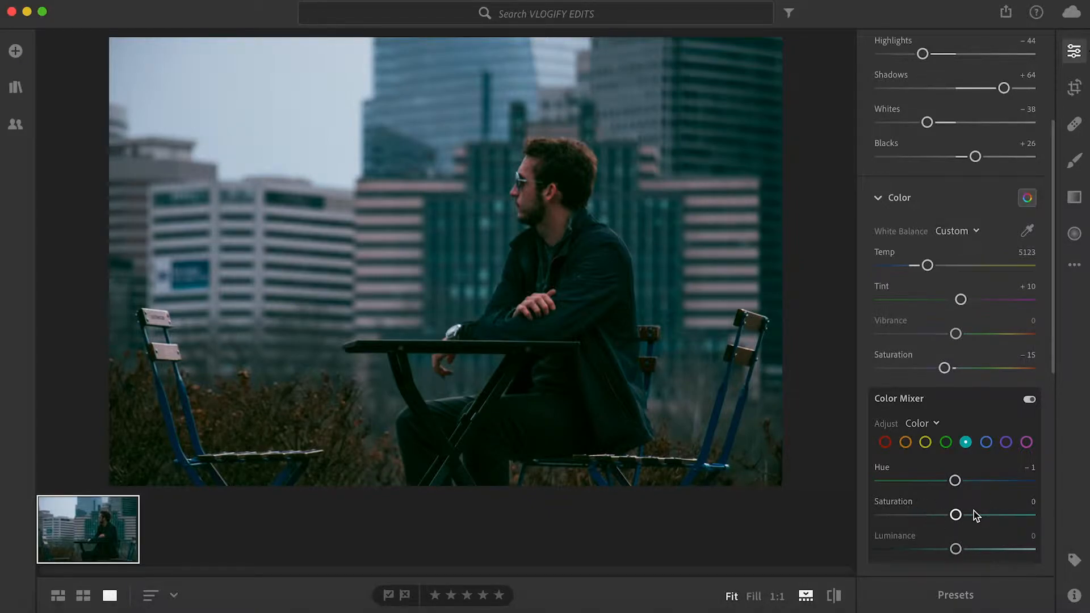
pyautogui.moveTo(955, 515); pyautogui.dragTo(929, 516)
# - Set the Color Mixer blues to Hue -6, Saturation -18 and Luminance -14
pyautogui.click(986, 443)
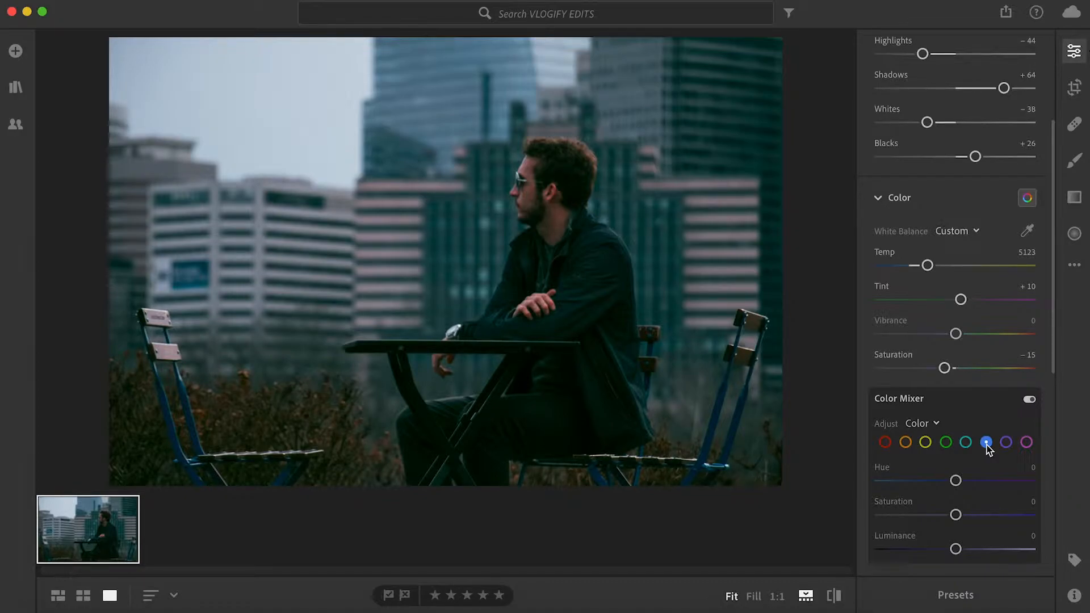
pyautogui.moveTo(955, 480); pyautogui.dragTo(942, 514)
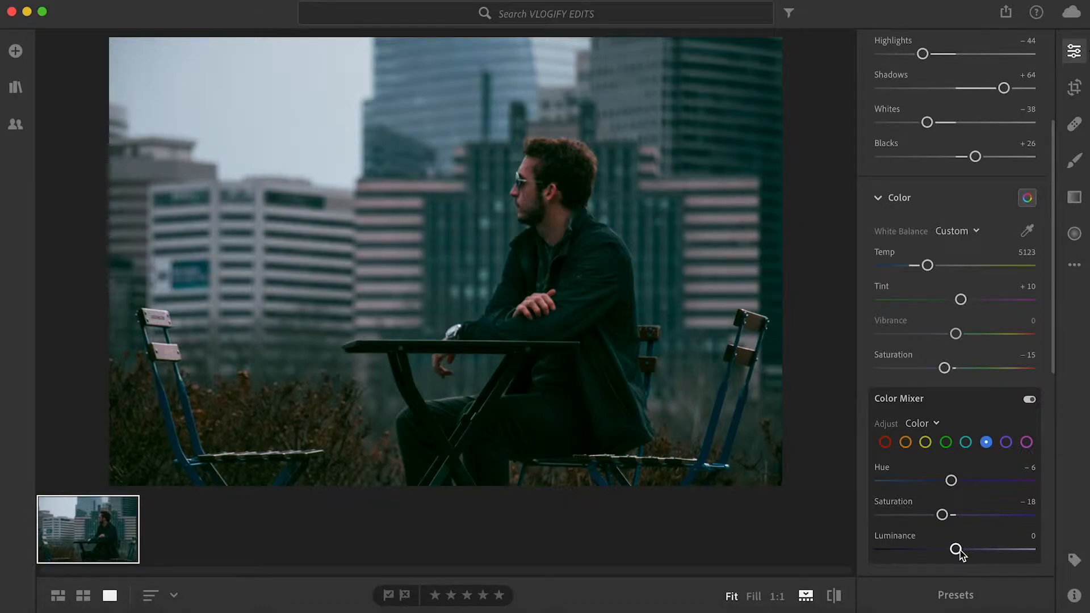
pyautogui.moveTo(959, 549); pyautogui.dragTo(949, 550)
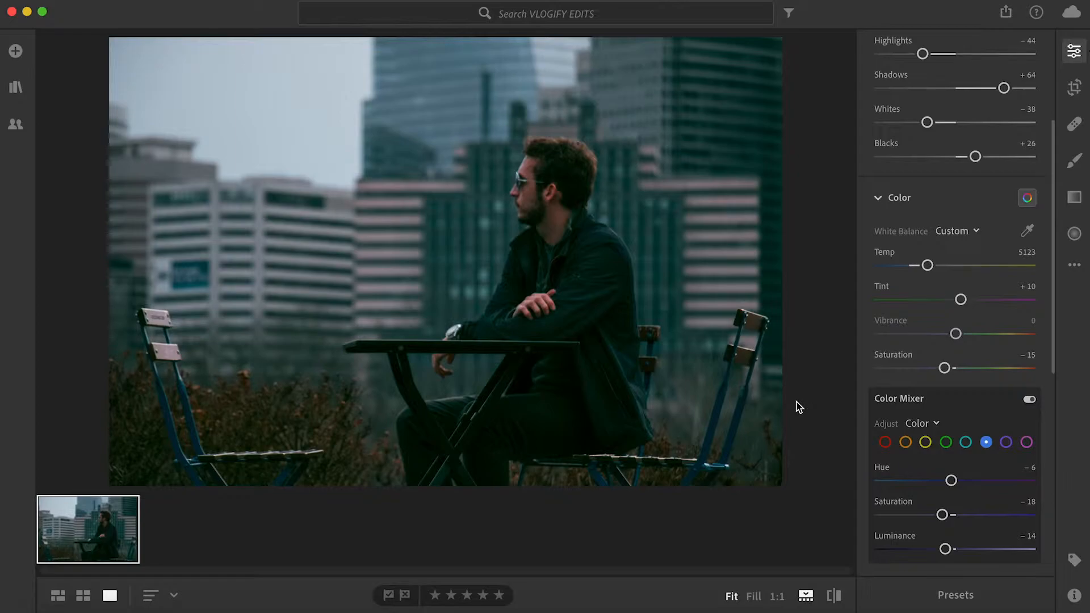
# - Set the Color Mixer purples to Saturation -23 and Luminance +1, and the magentas to Hue -3 and Saturation -15
pyautogui.click(1006, 445)
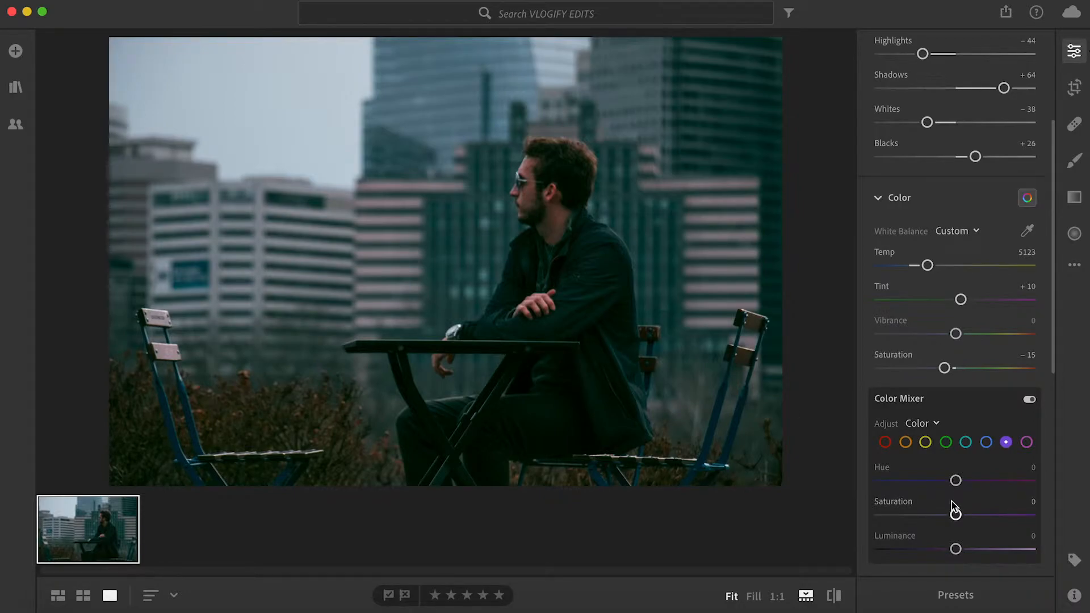
pyautogui.moveTo(956, 514); pyautogui.dragTo(958, 549)
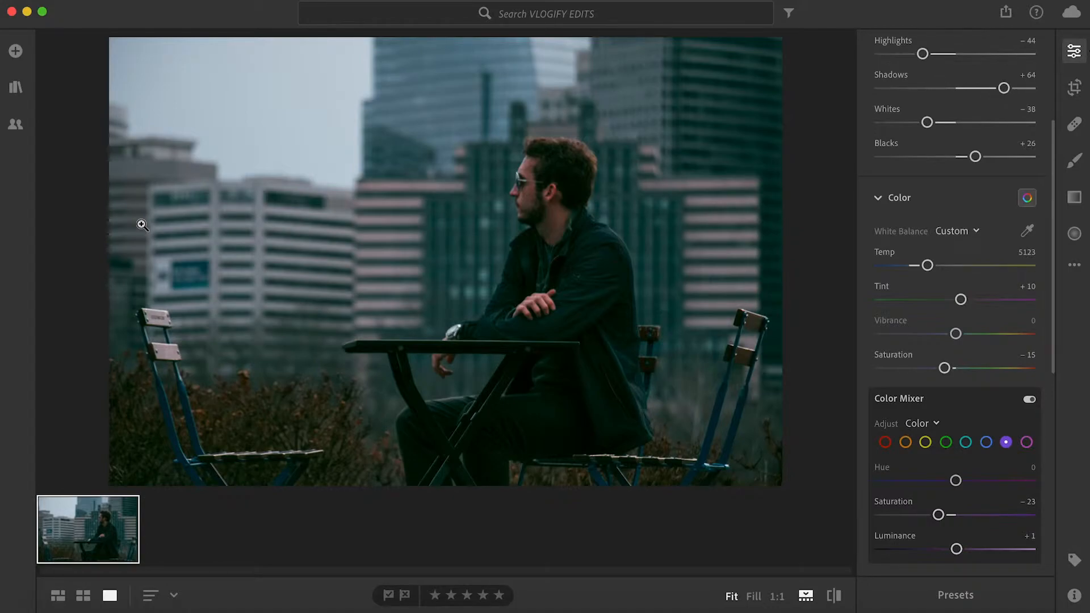
pyautogui.click(1026, 442)
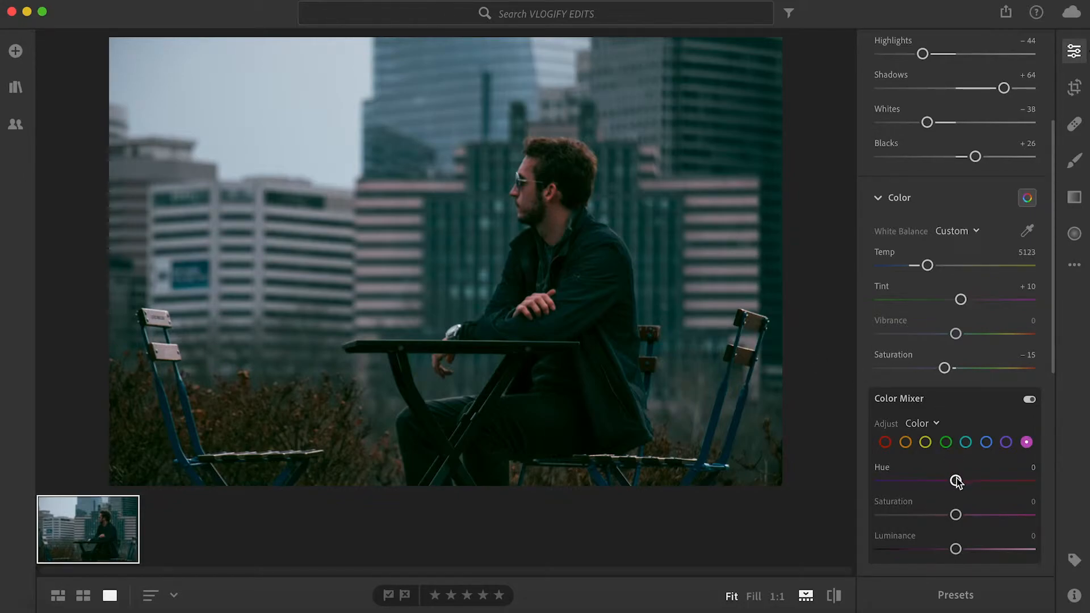
pyautogui.moveTo(956, 481); pyautogui.dragTo(944, 515)
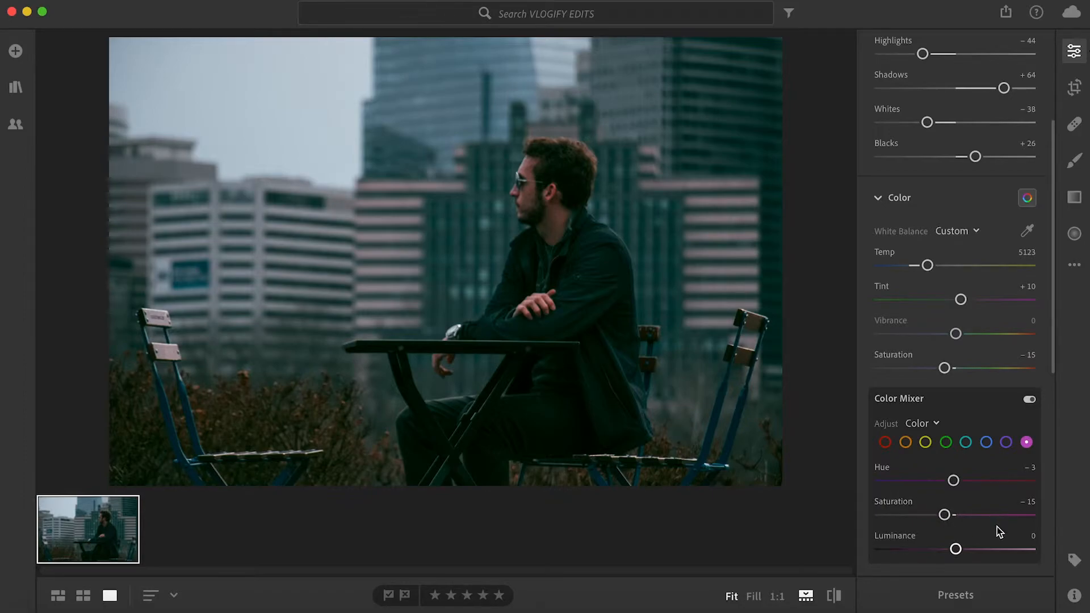
pyautogui.click(956, 550)
pyautogui.click(1028, 204)
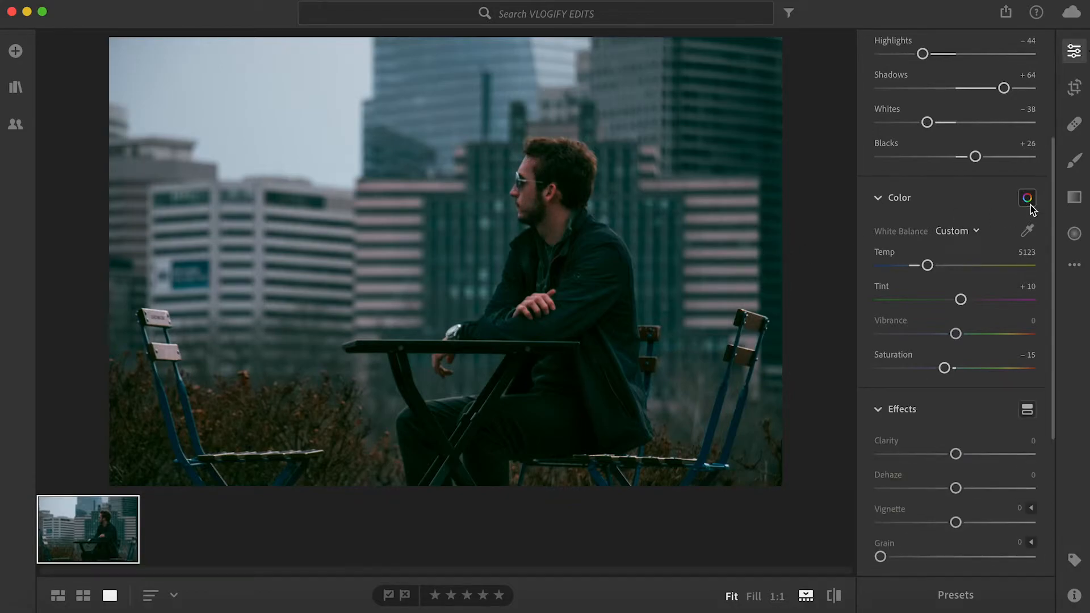
# - Set the Sharpening in the Detail settings to 35
pyautogui.scroll(-3, 967, 411)
pyautogui.scroll(-6, 967, 411)
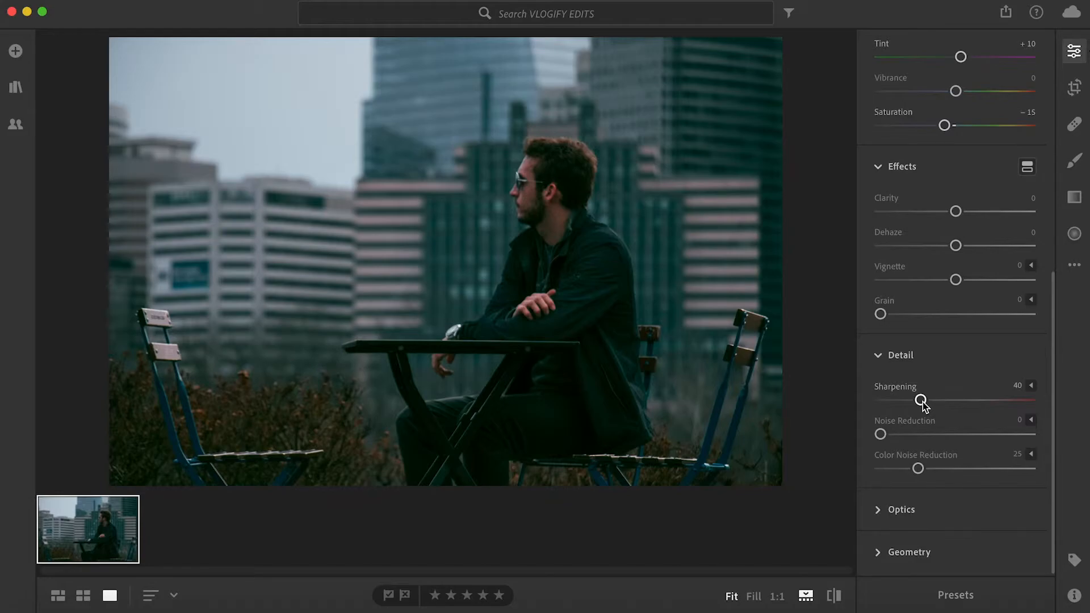
pyautogui.moveTo(922, 402); pyautogui.dragTo(917, 403)
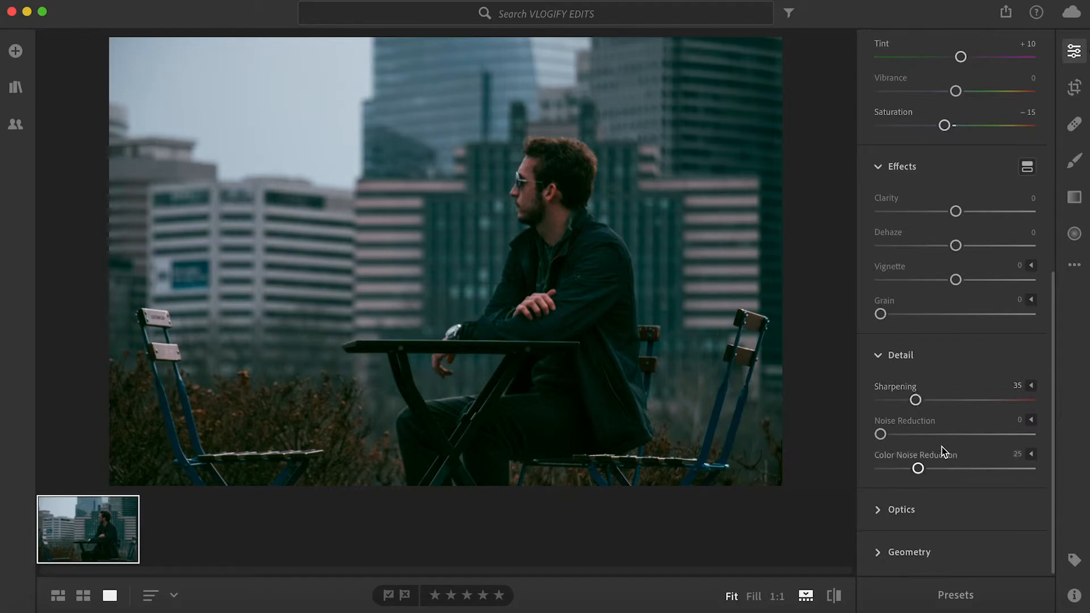